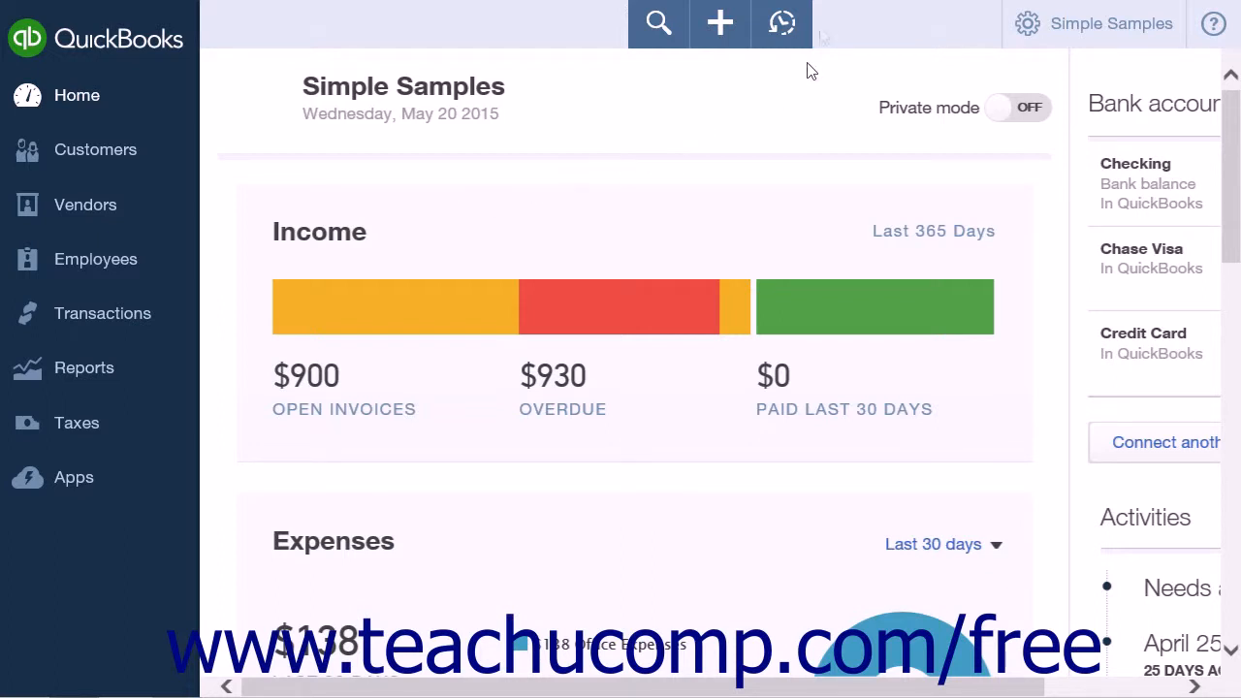
- Go to Manage Users from the gear menu and scroll sideways to see every user column
click(1076, 36)
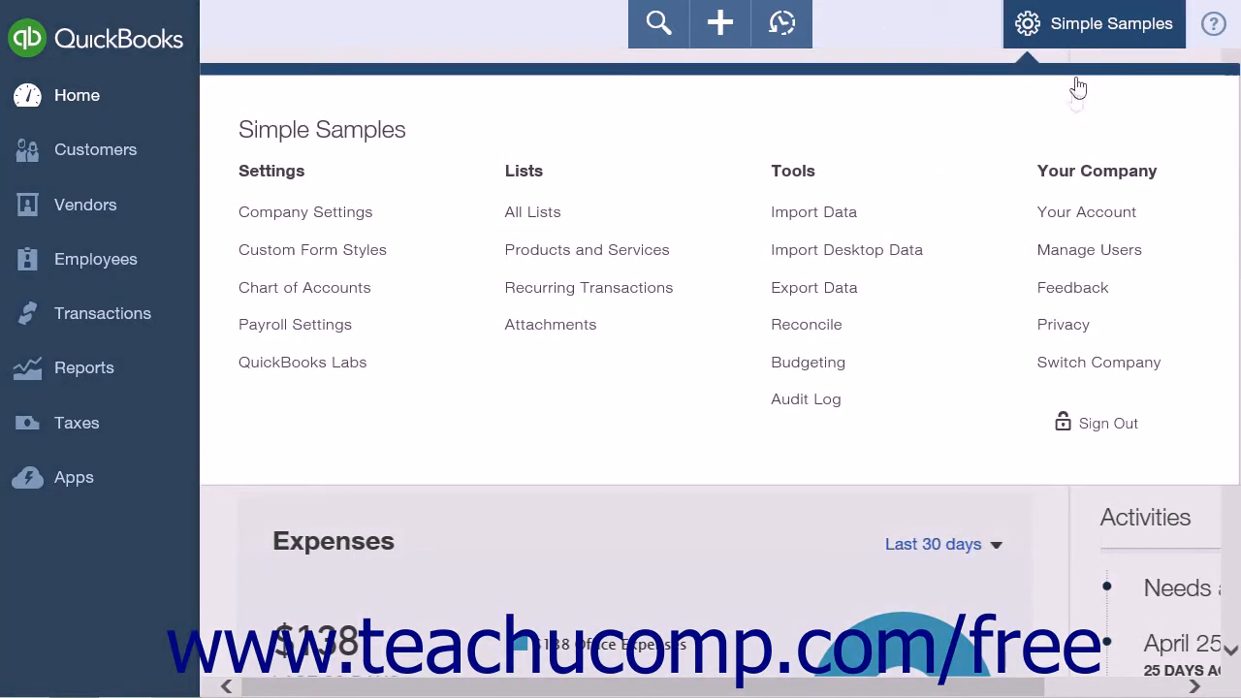
click(1069, 245)
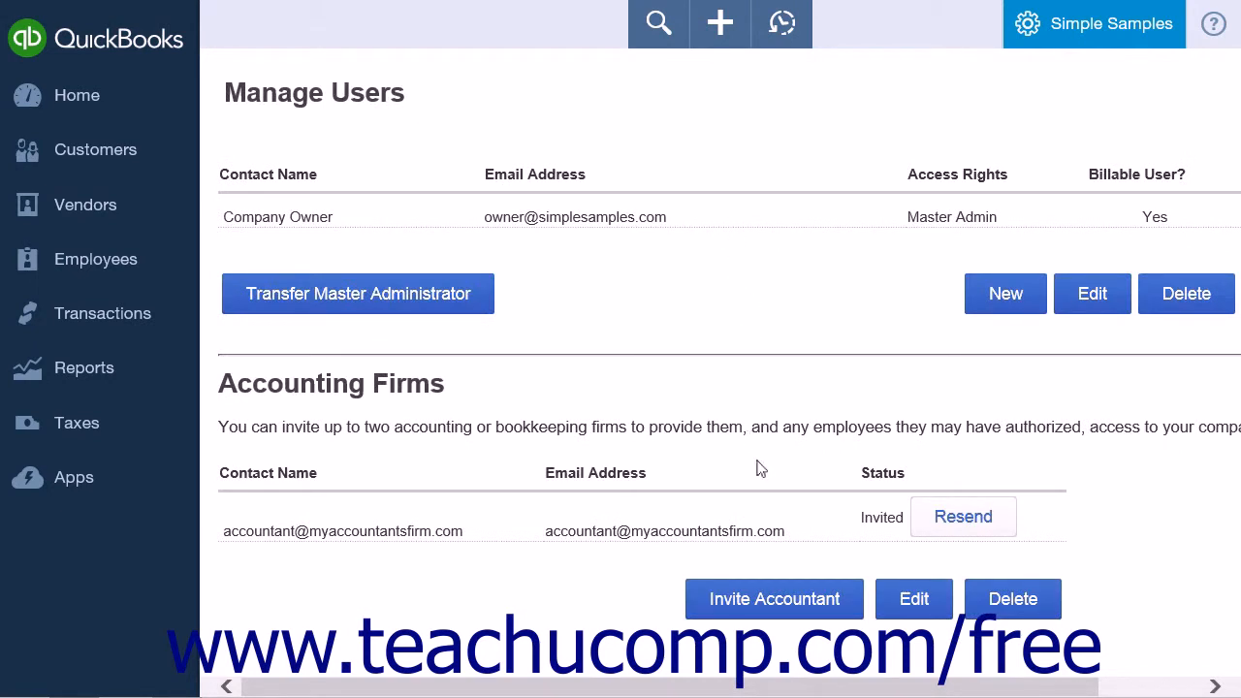
drag(739, 688, 842, 688)
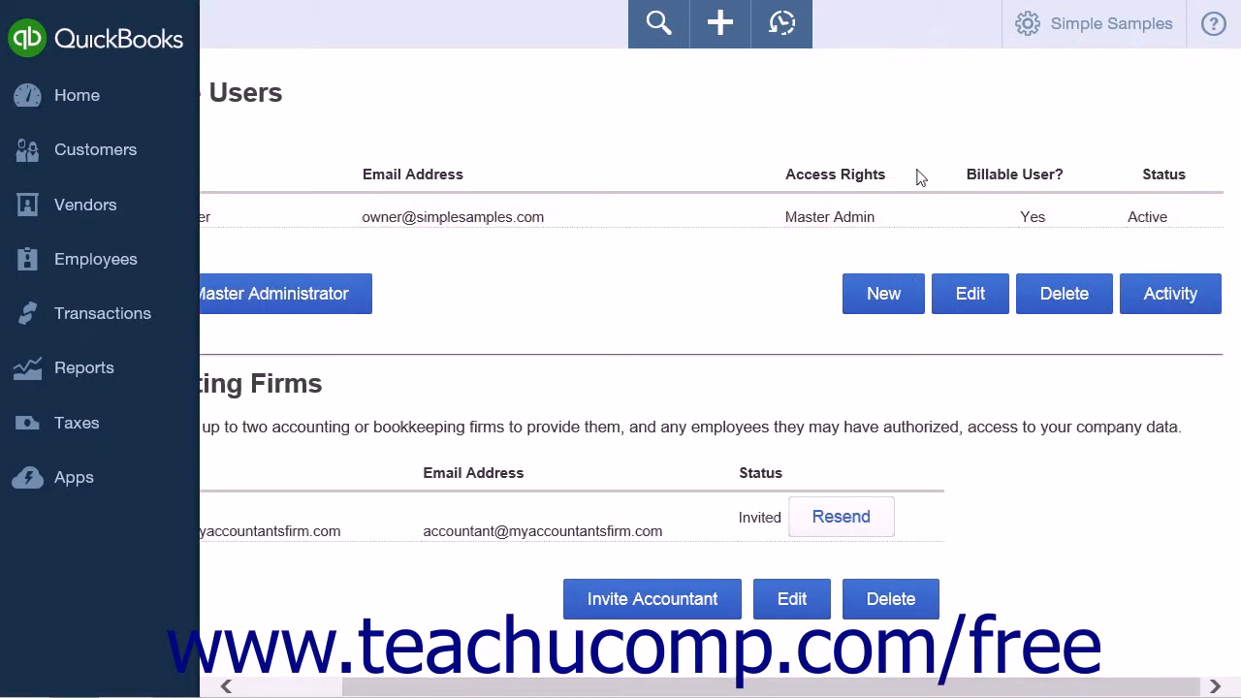
drag(873, 690, 673, 689)
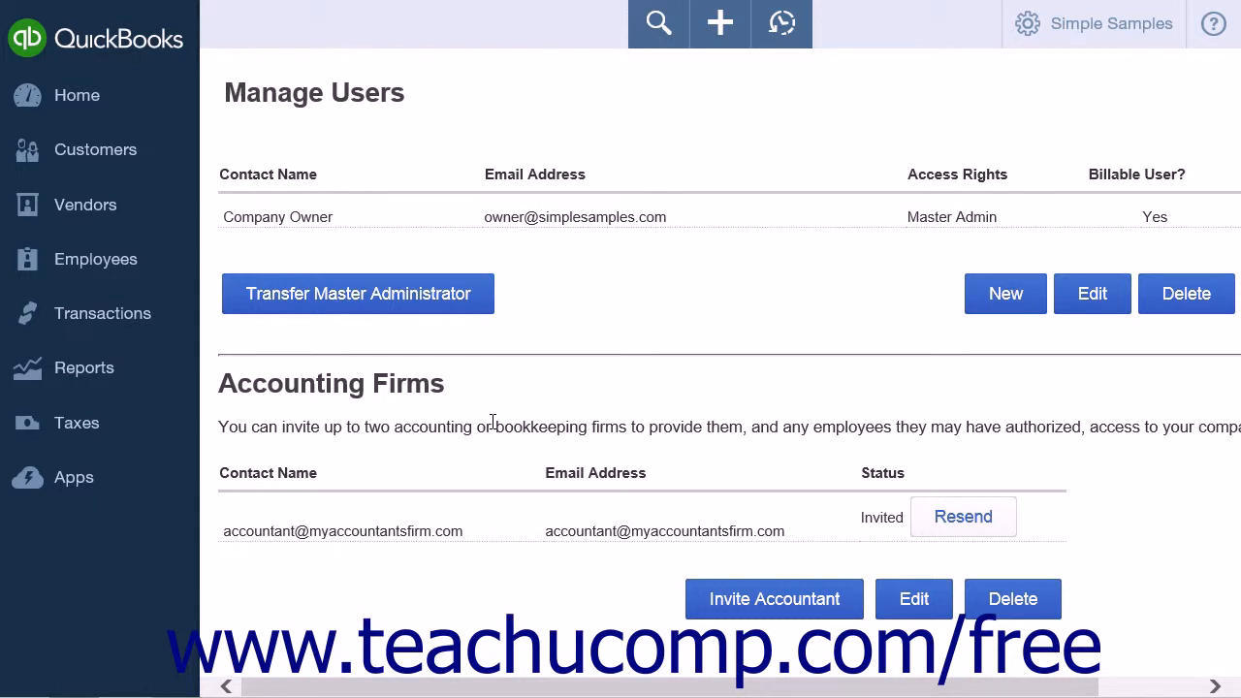
- Invite another accountant with their e-mail and name, and send the invitation
click(739, 613)
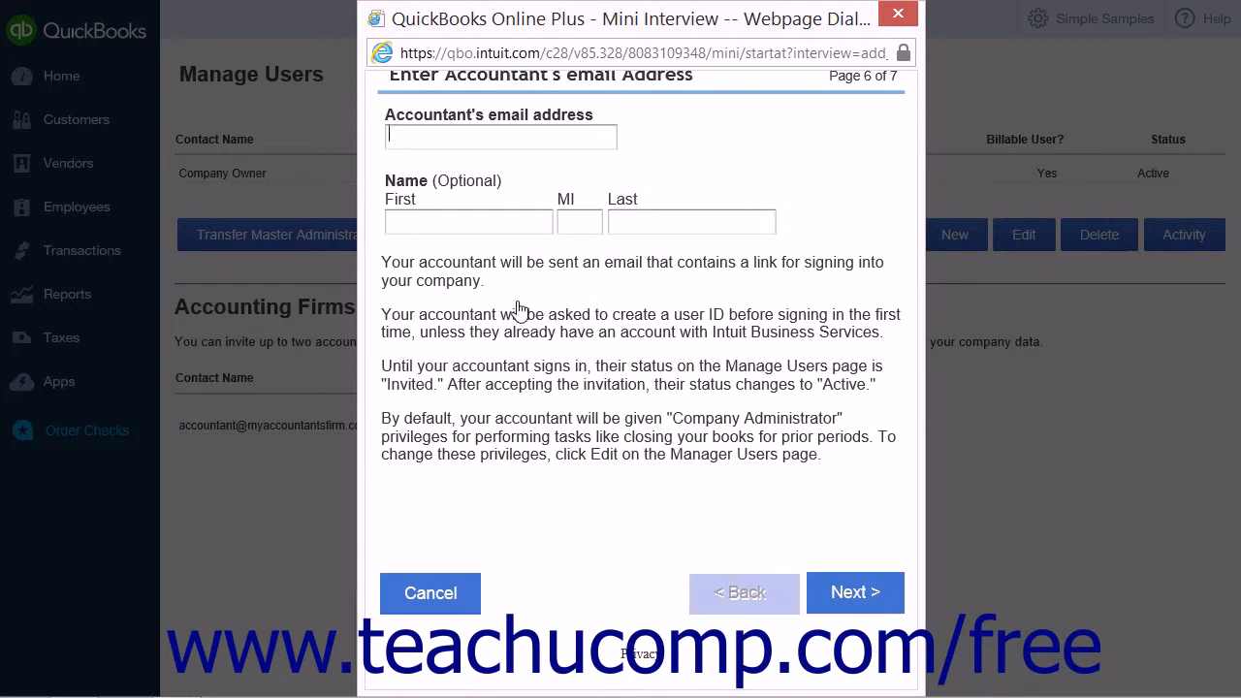
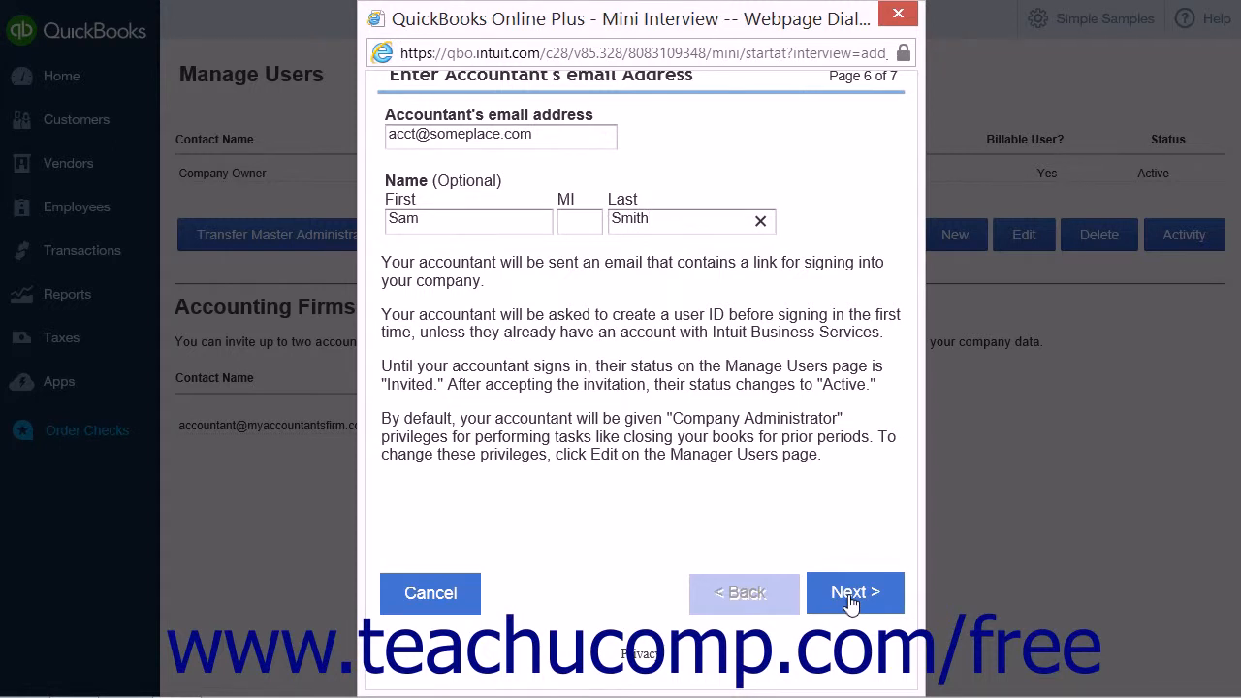
click(851, 593)
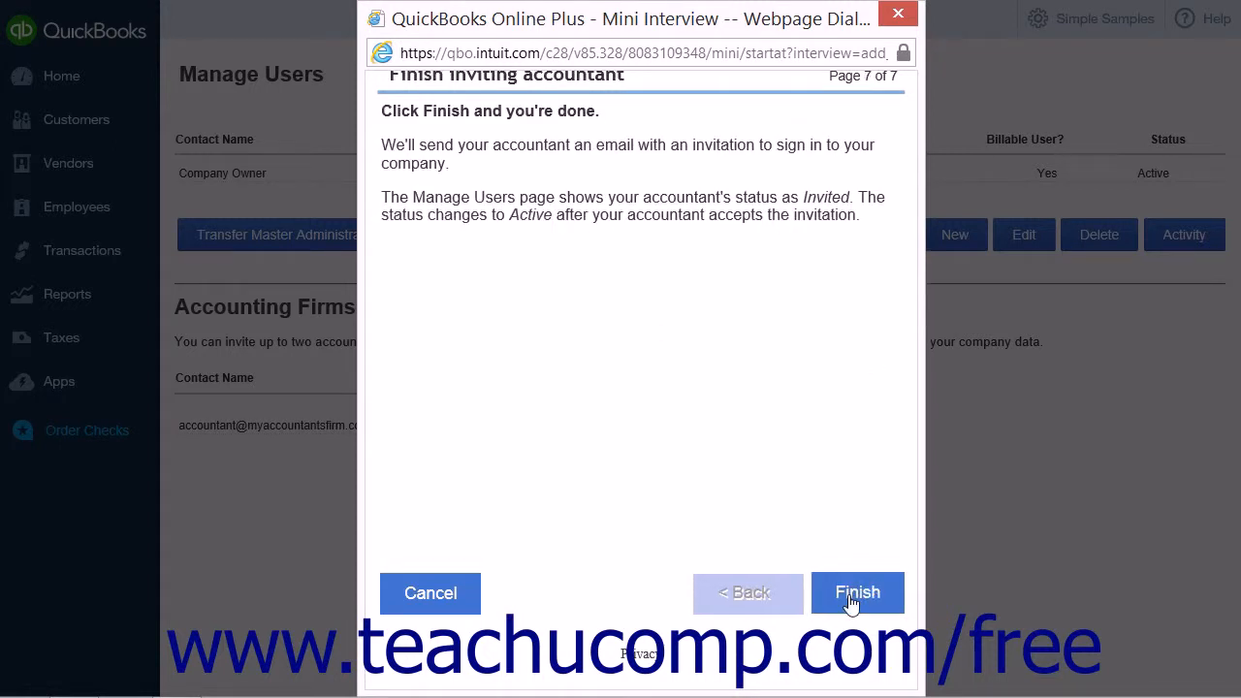
click(850, 596)
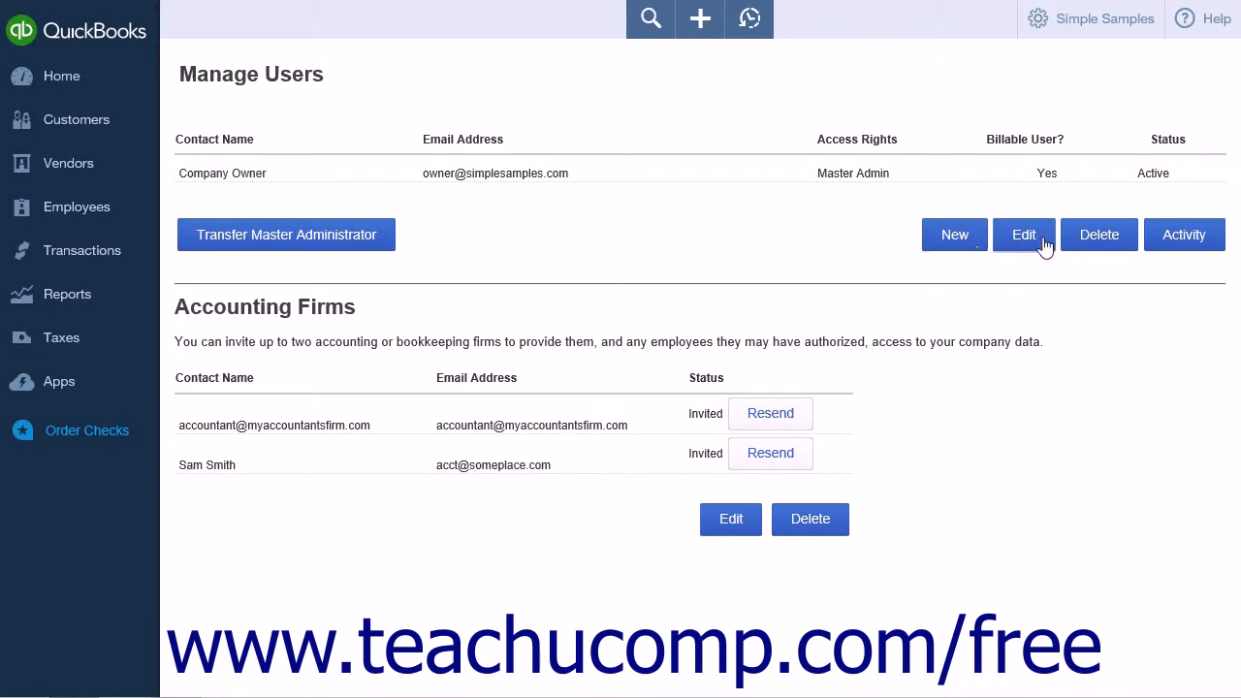
- Start a new user and pick the Regular or custom user type
click(955, 235)
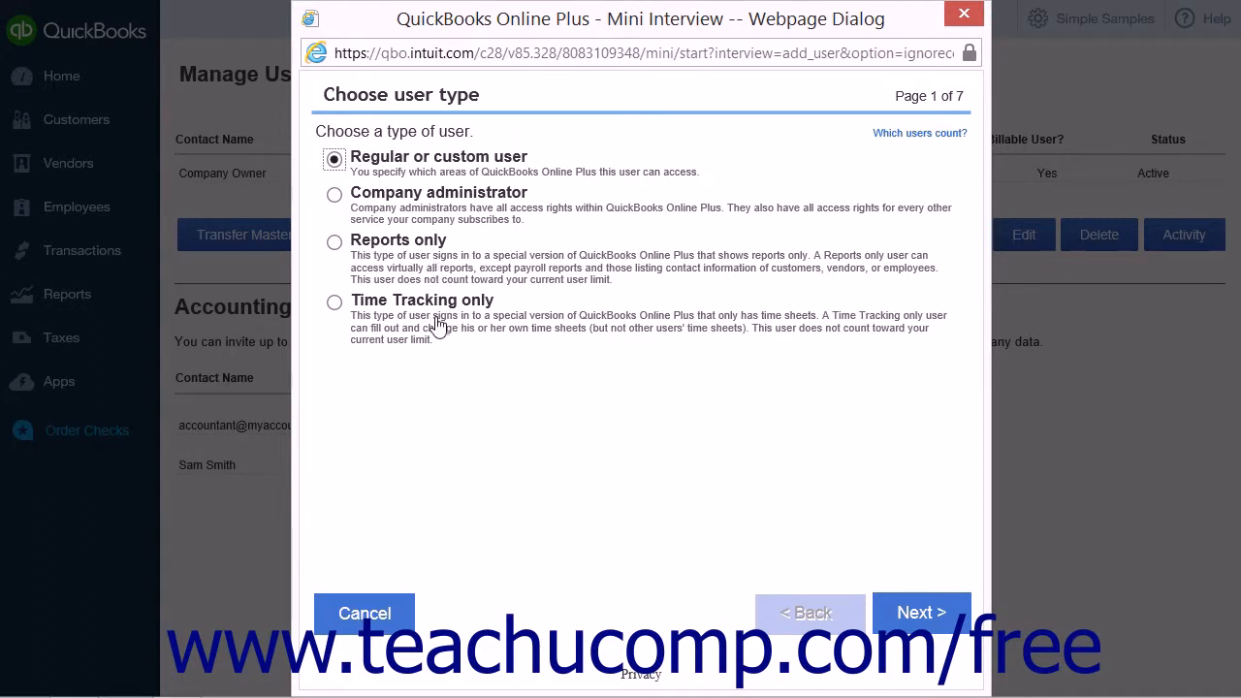
click(435, 155)
click(423, 198)
click(334, 161)
- Choose Limited access rights with only Vendors & Purchases allowed for the new user
click(892, 608)
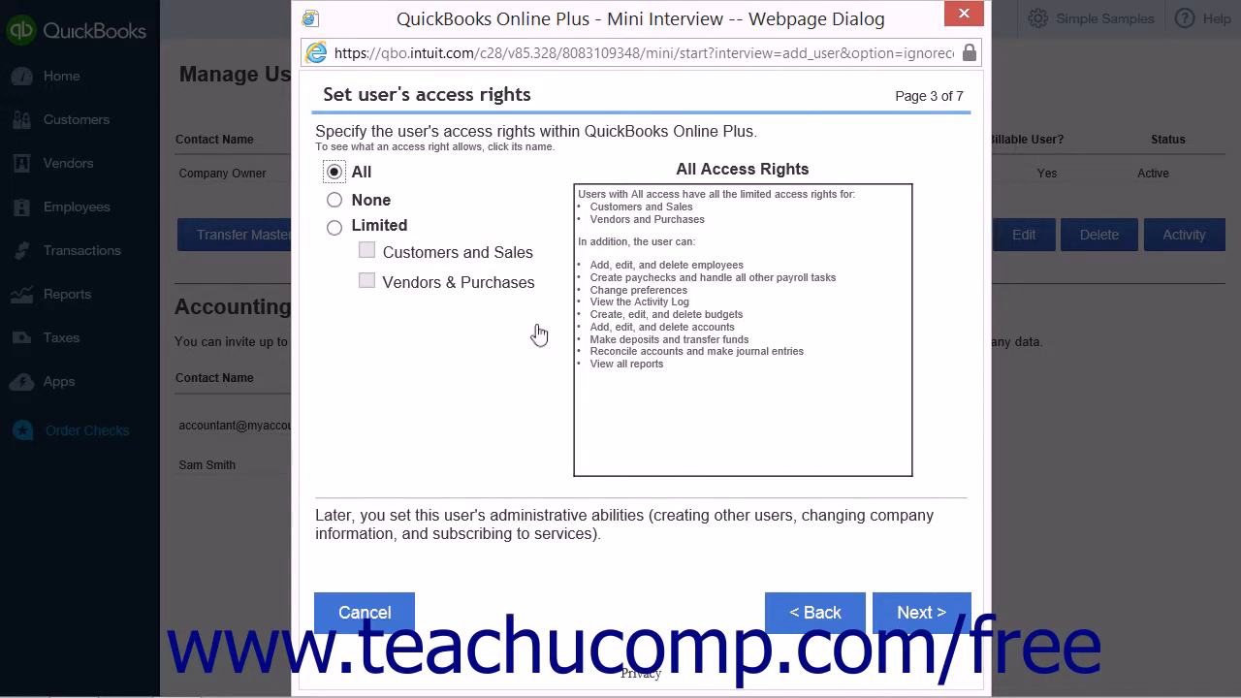
click(335, 229)
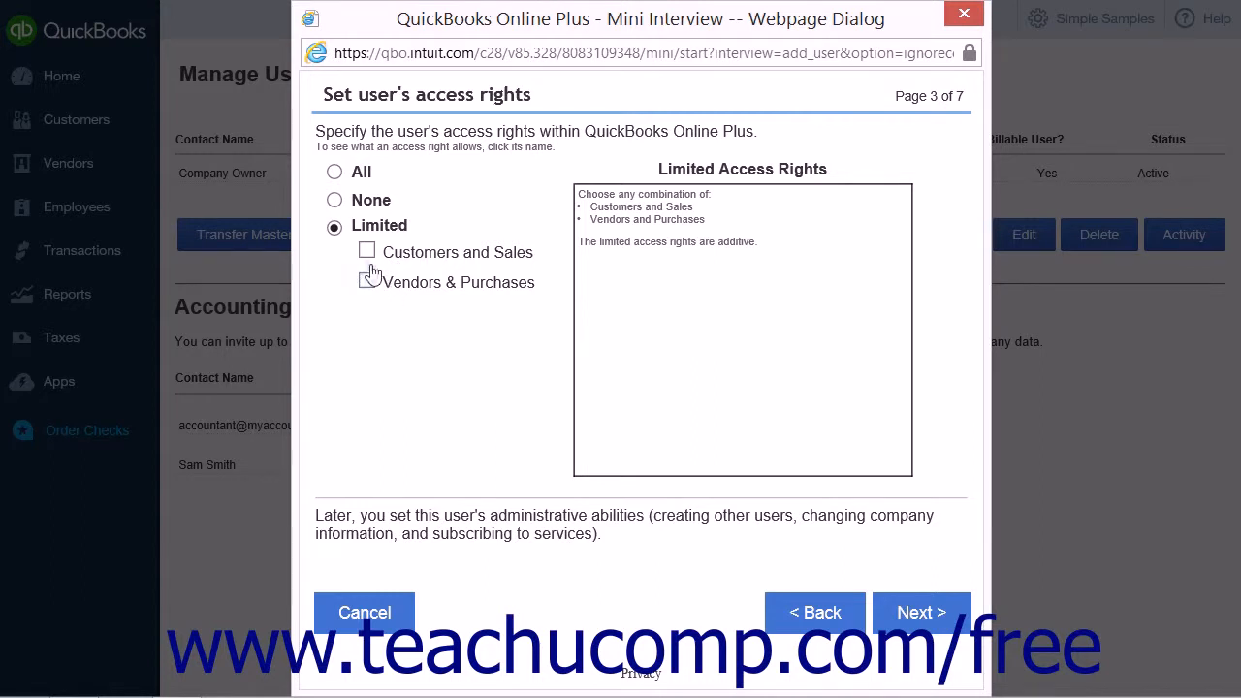
click(337, 199)
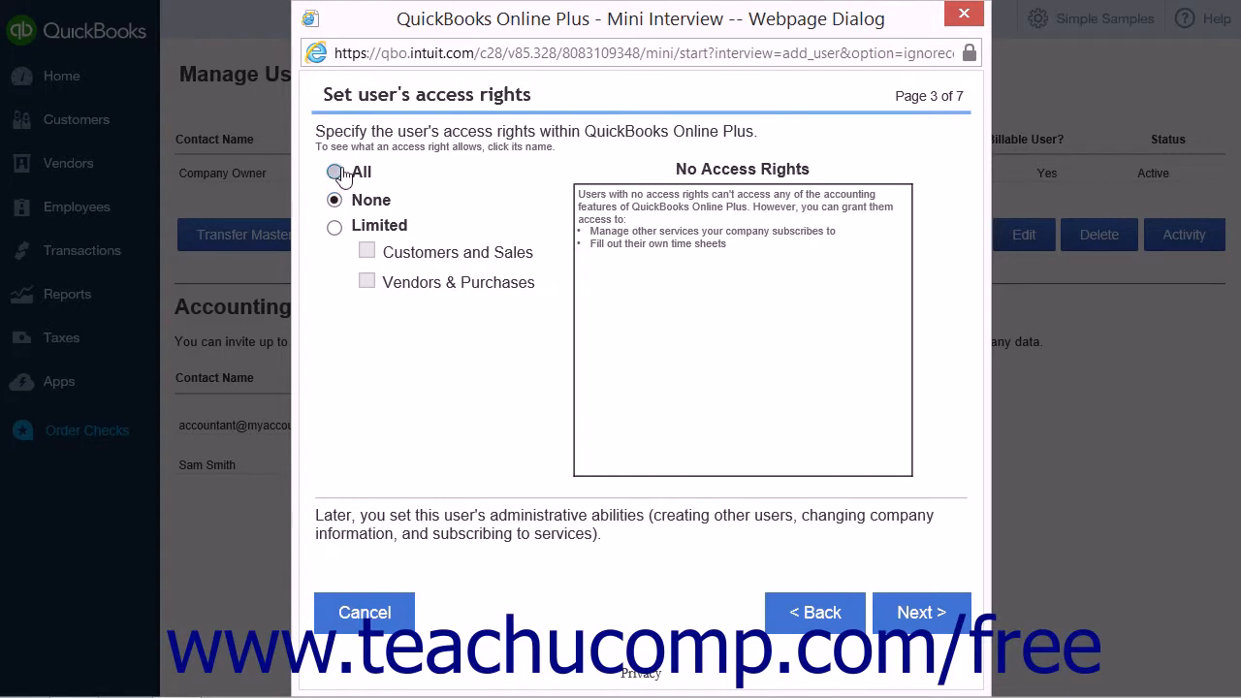
click(334, 171)
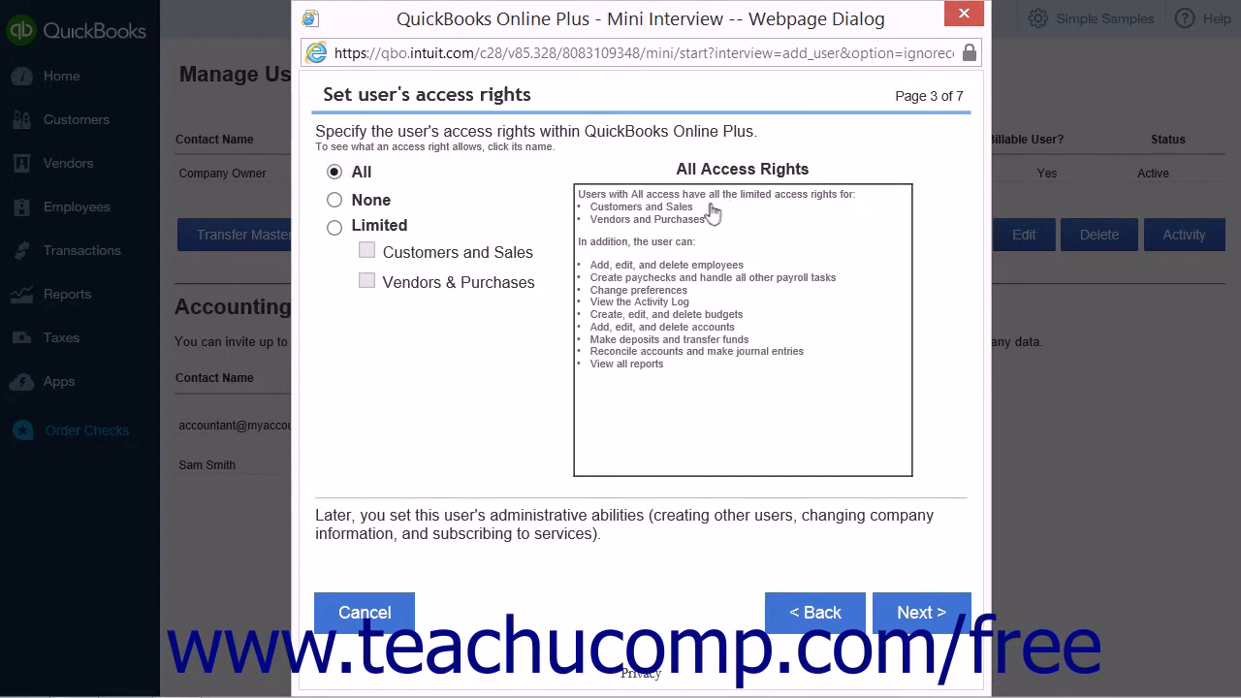
click(335, 200)
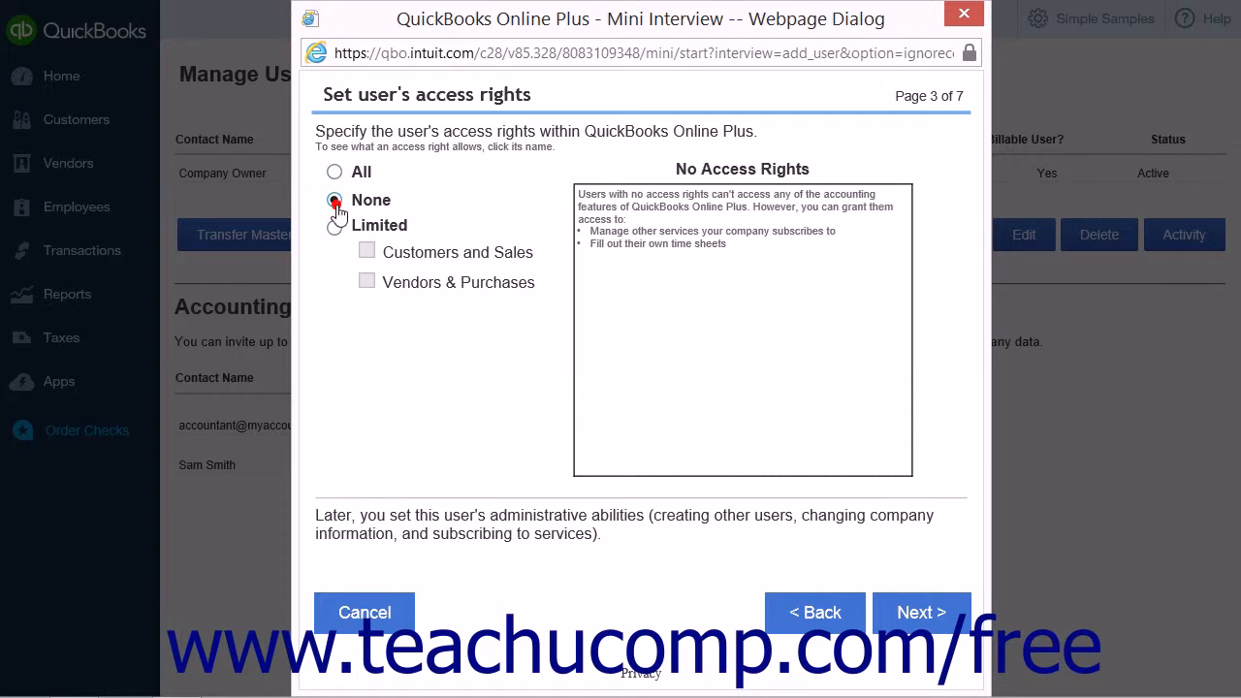
click(336, 228)
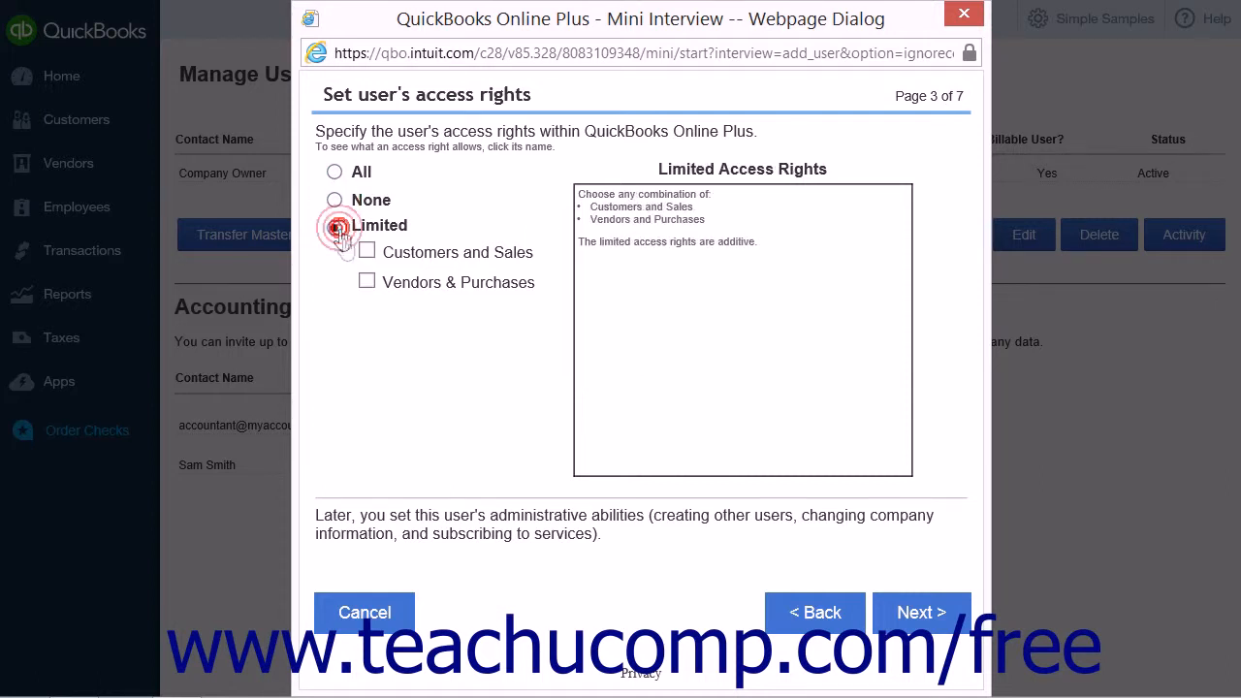
click(367, 282)
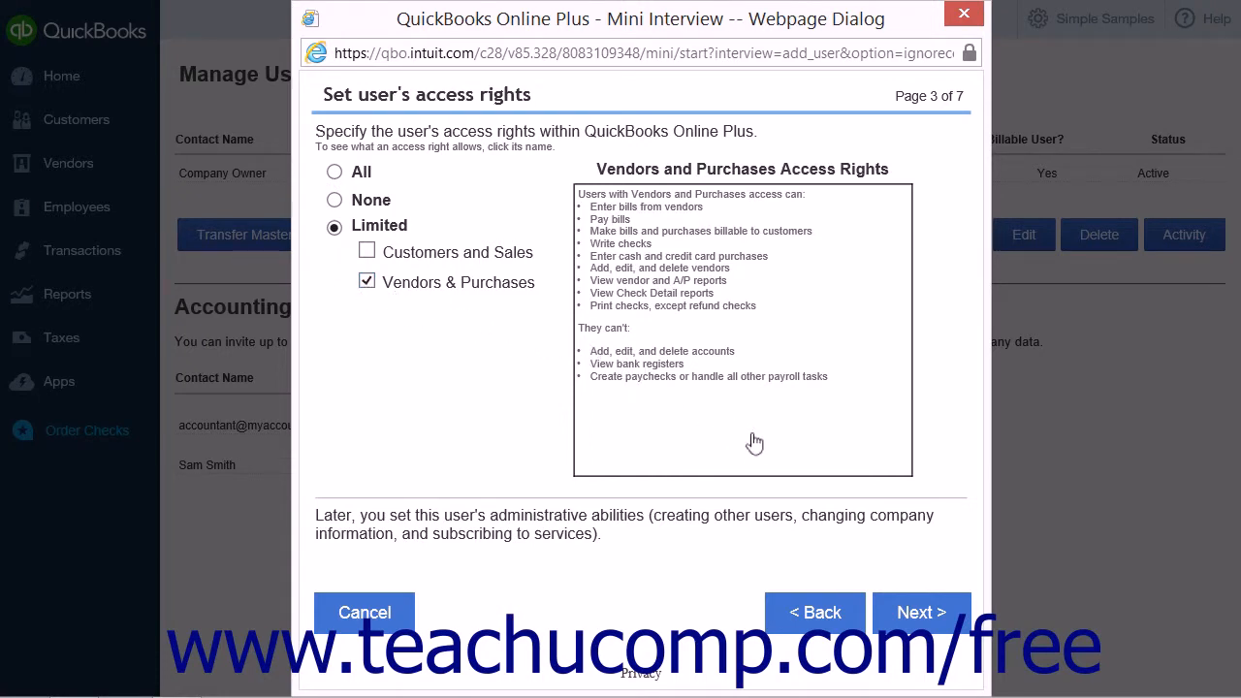
click(879, 603)
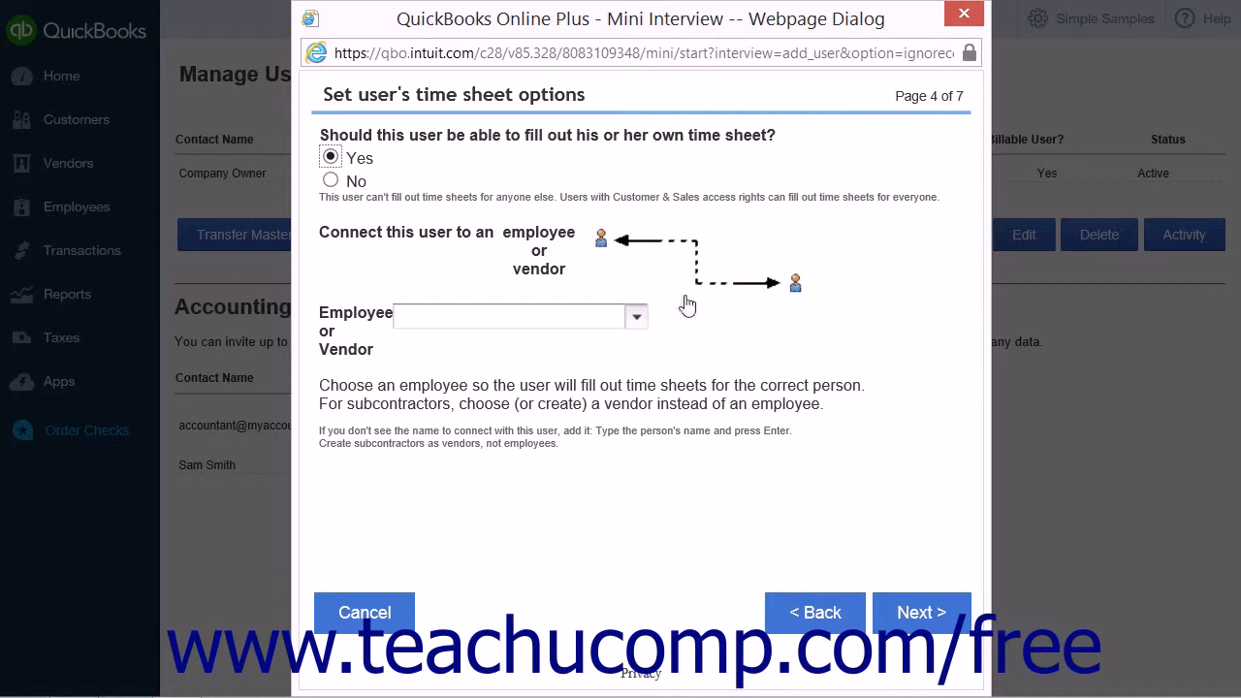
- Answer No to the user filling out their own time sheet, linking no employee or vendor
click(636, 320)
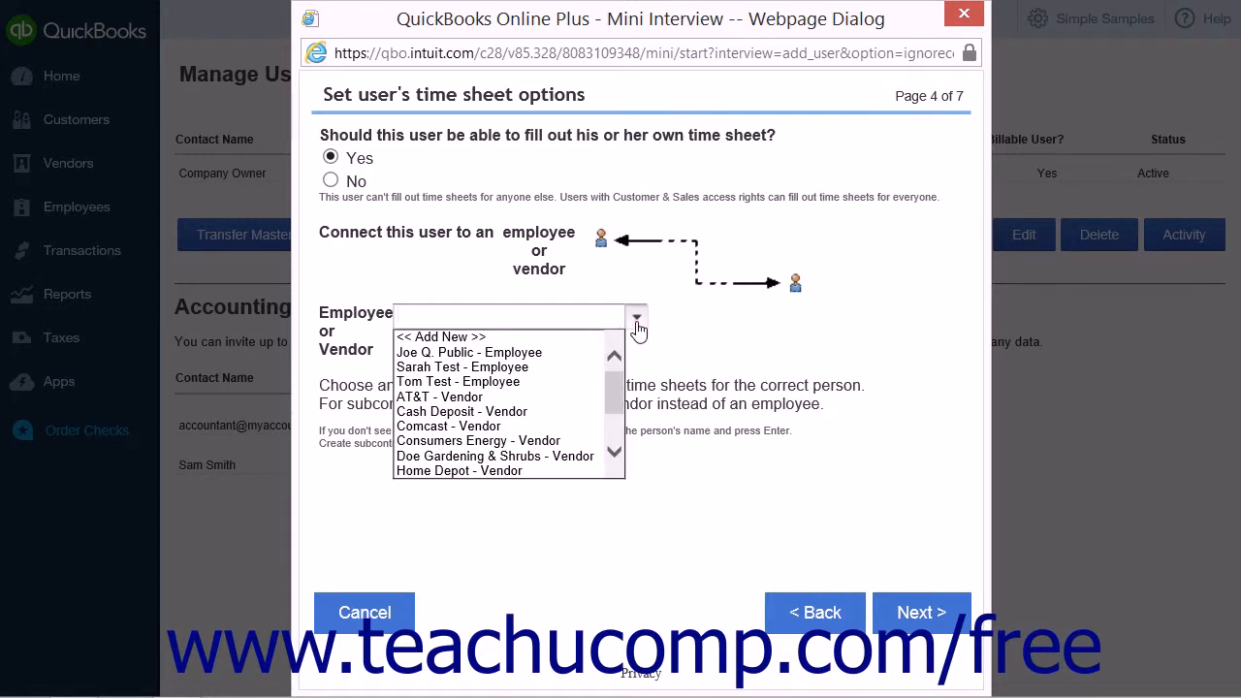
click(638, 328)
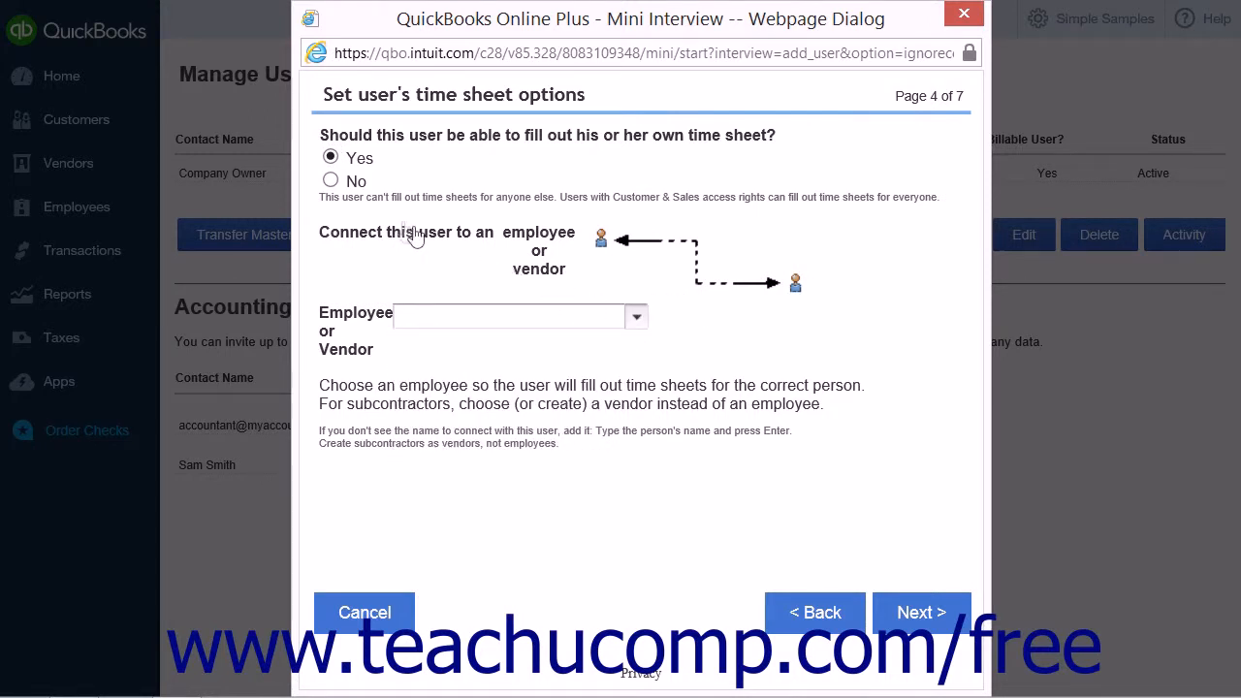
click(331, 180)
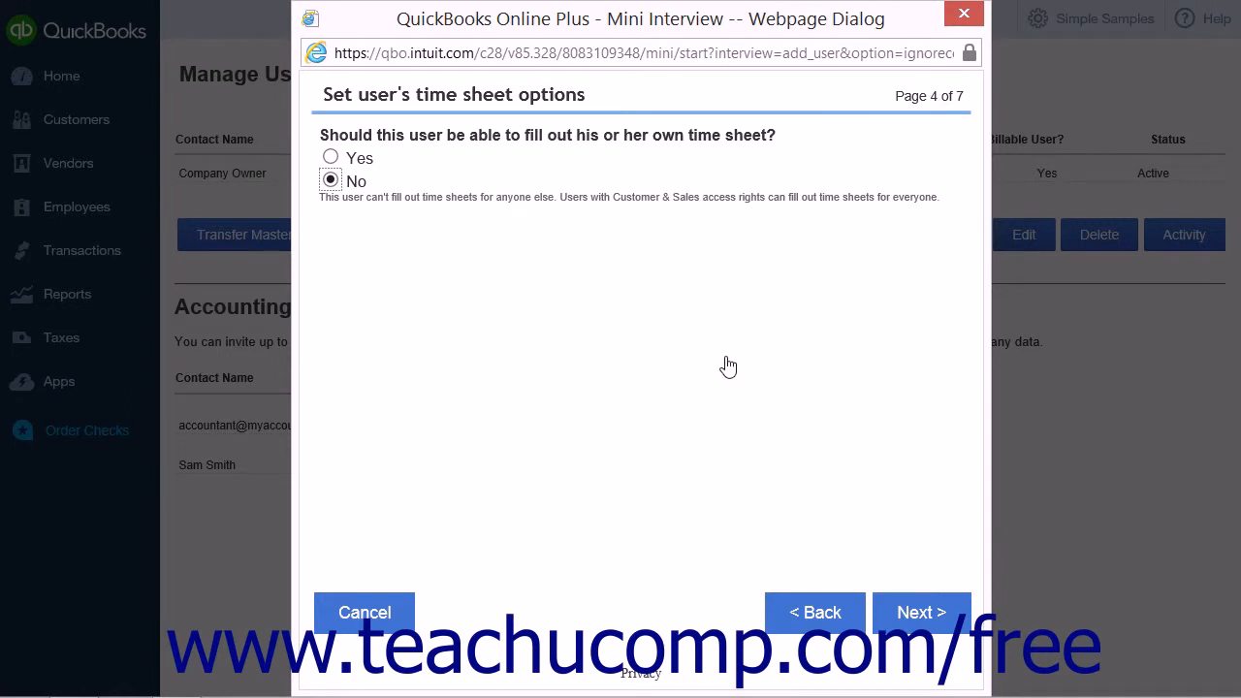
- Advance to administrative rights, keeping no user management and view-only company information
click(901, 607)
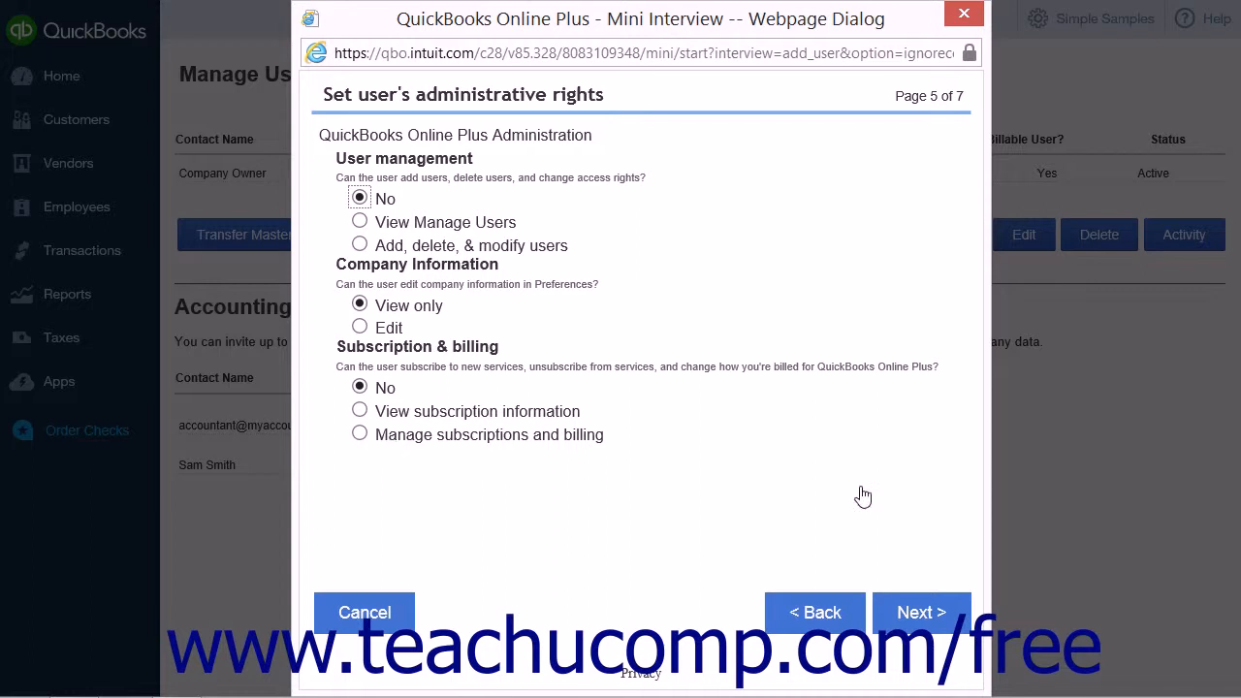
- Enter the new user's e-mail address, first name and last name
click(921, 613)
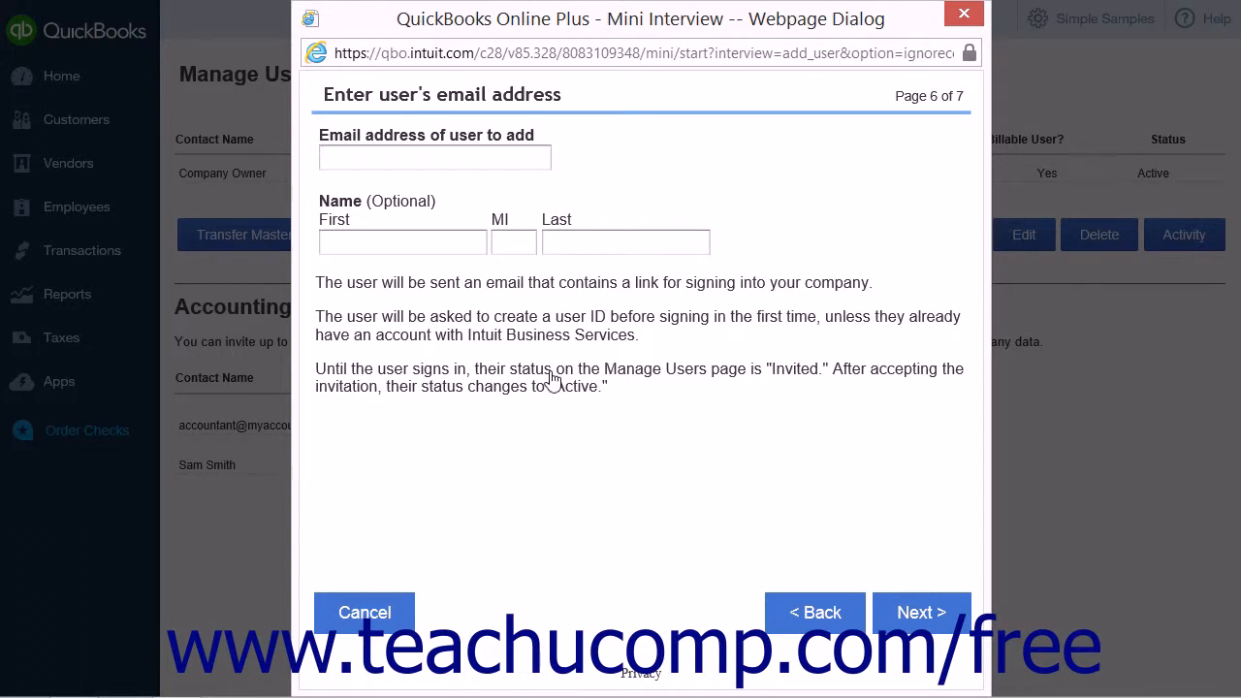
text(test@sample.com)
key(Tab)
text(Jon)
key(Tab)
key(Tab)
text(Doe)
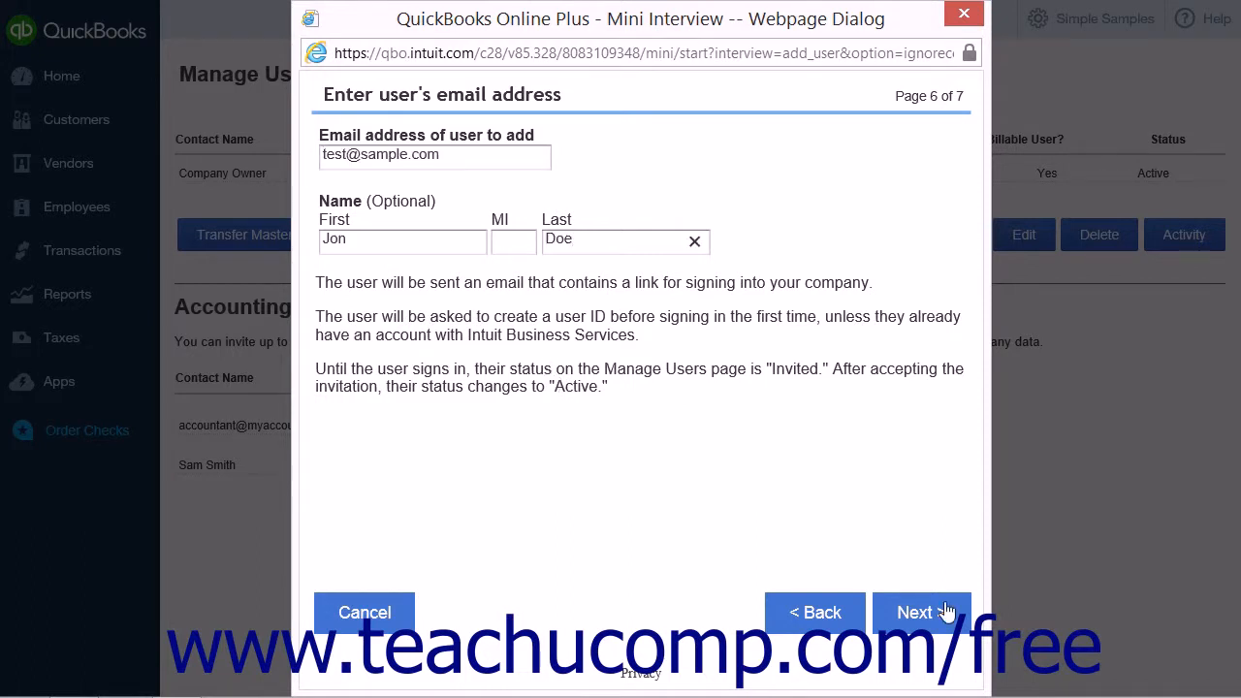
click(945, 611)
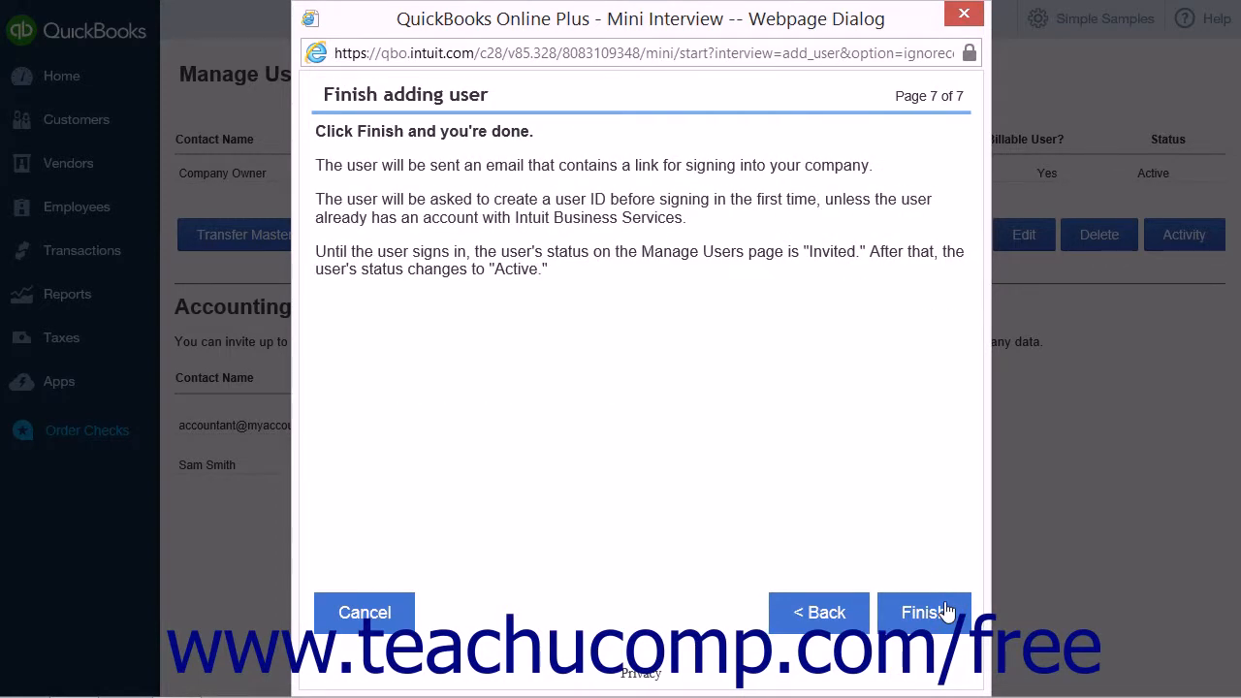
- Finish adding the custom-access user so the invitation is sent
click(945, 611)
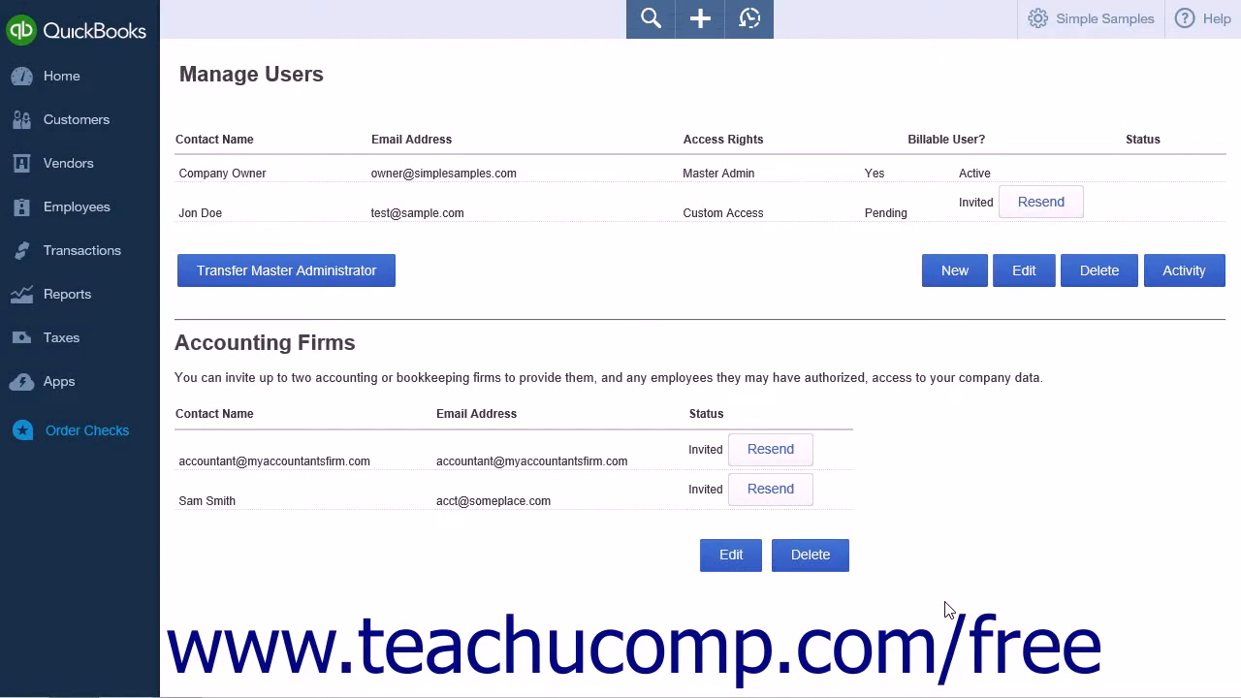